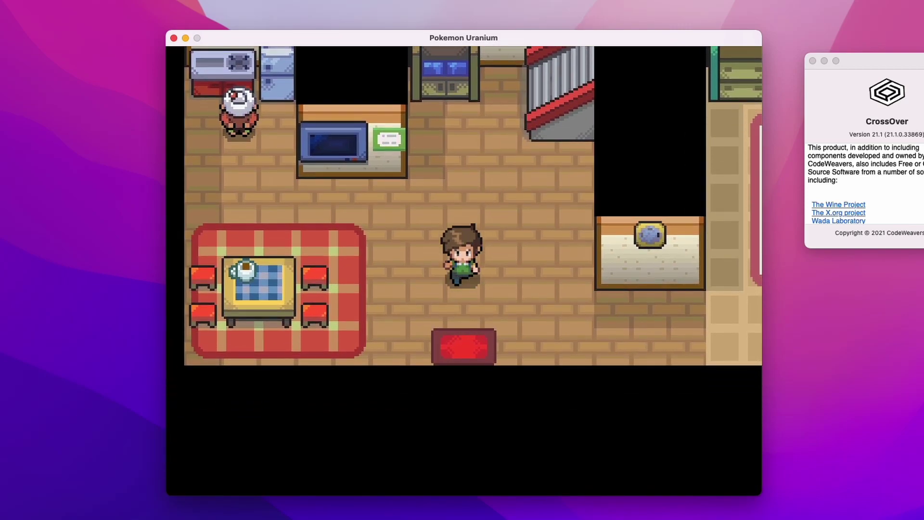
key(Down)
Walk the character through the house up to Auntie and start talking to her
key(Return)
key(Up)
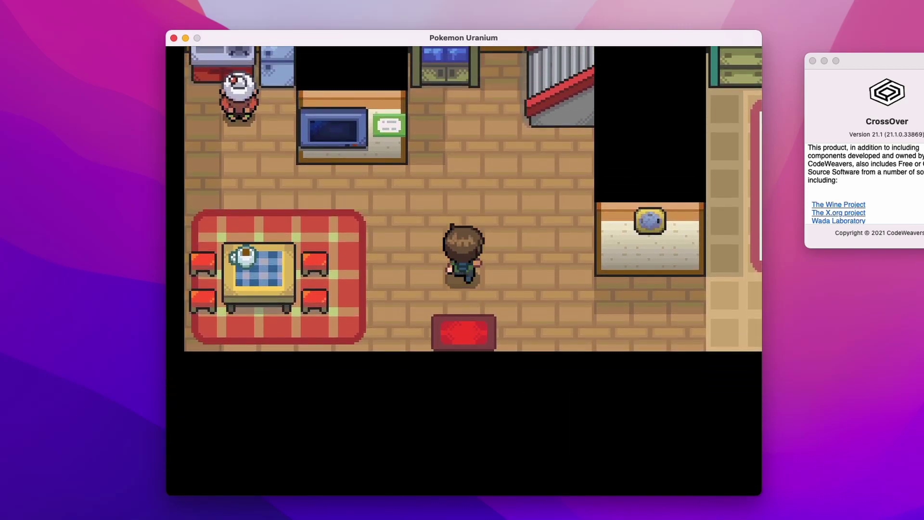
key(Up)
key(Left)
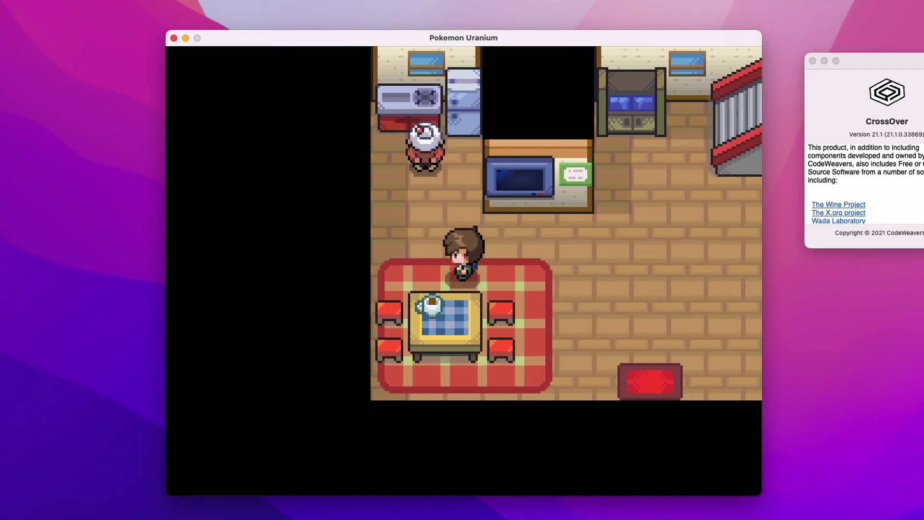
key(Up)
key(Left)
key(Up)
key(Return)
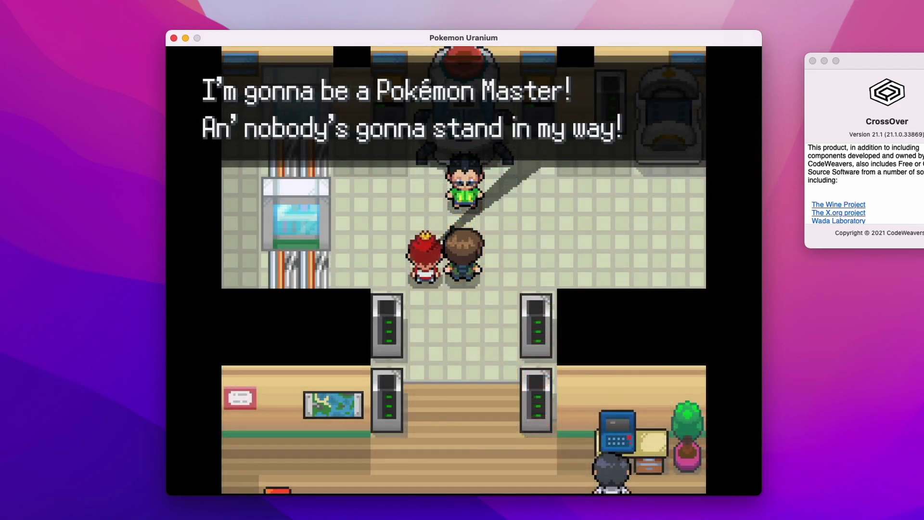
Advance the lab dialogue until the results analysis message is finished
key(Return)
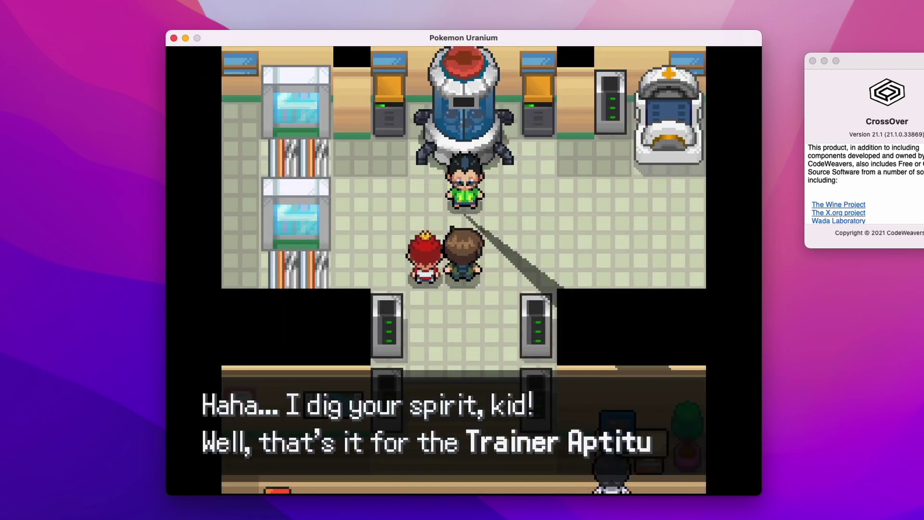
key(Return)
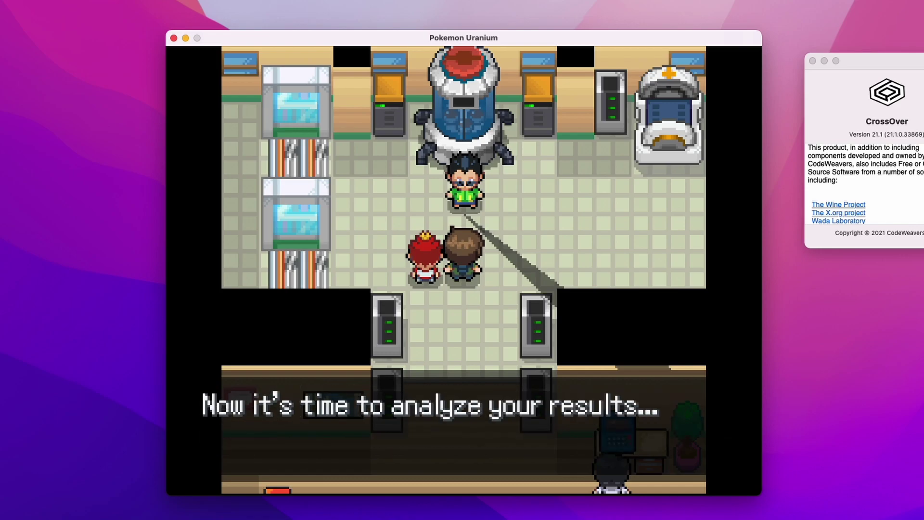
key(Return)
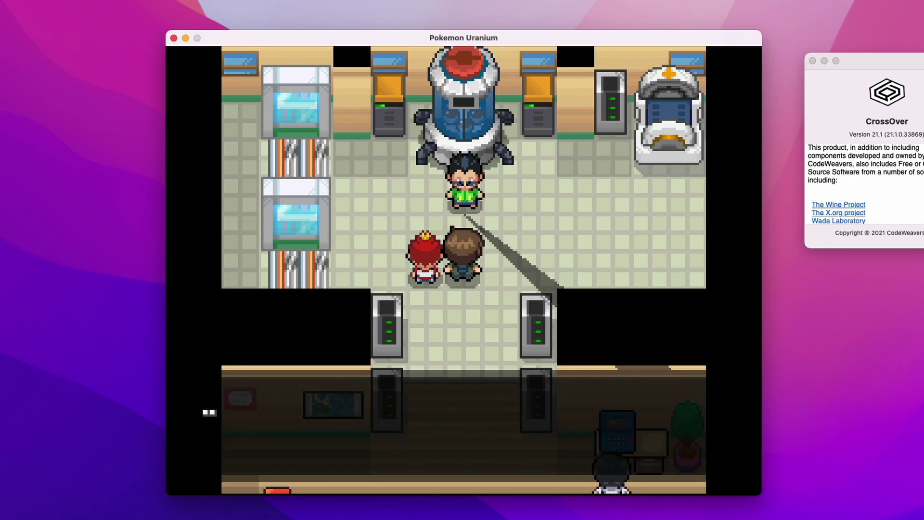
key(Return)
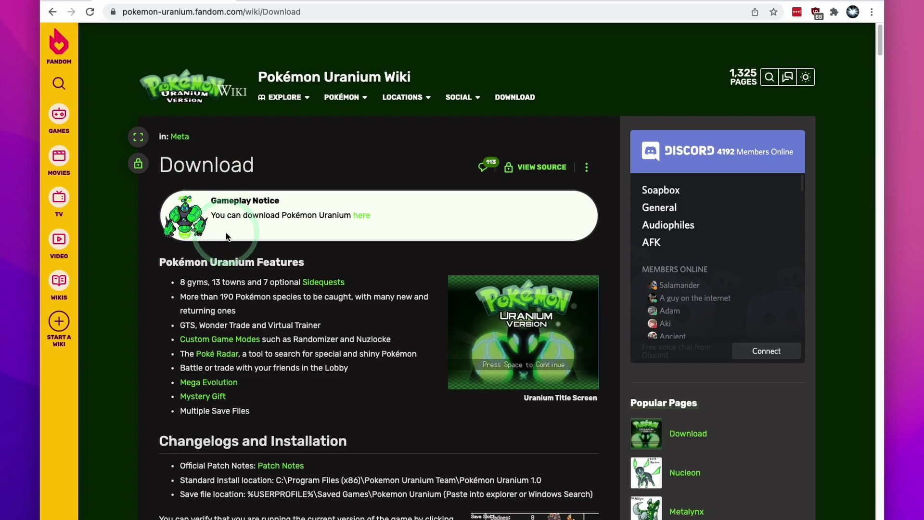
Open the Version 1.2.4 link under Previous Versions on the wiki's Download page
scroll(216, 289, down, 6)
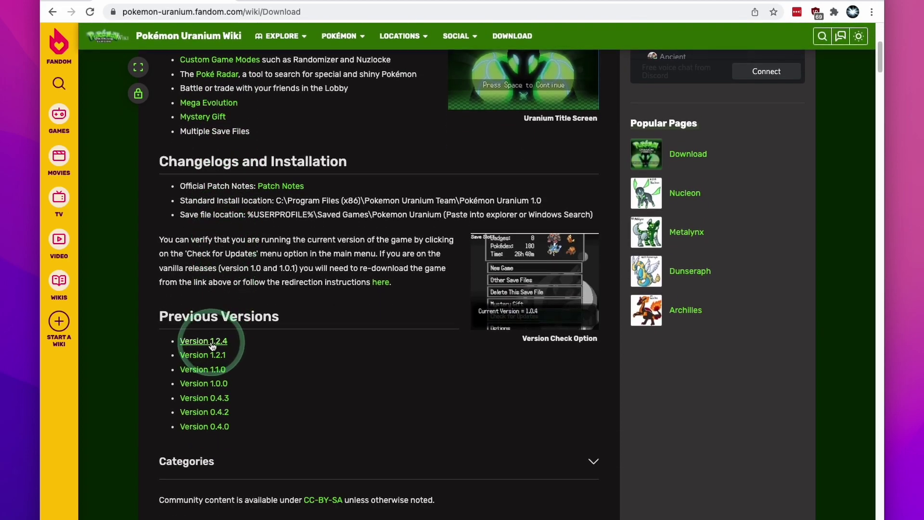
click(212, 343)
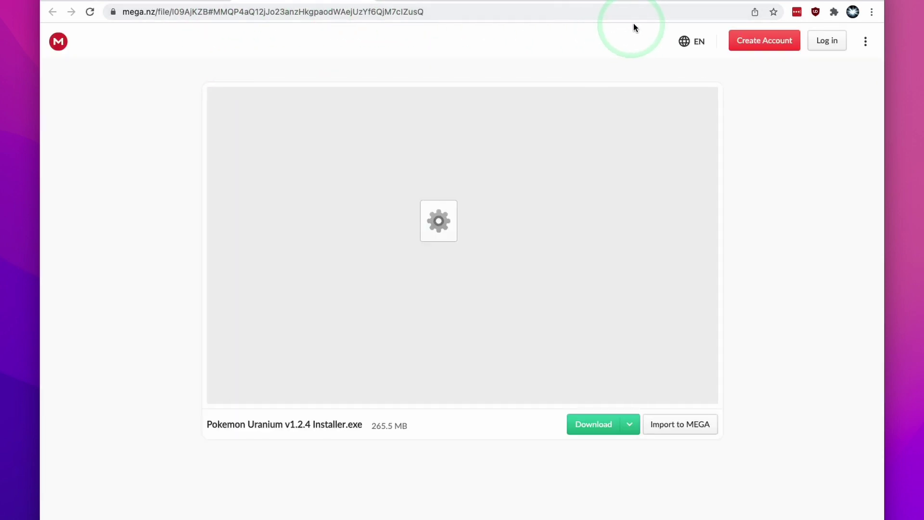
Download Pokemon Uranium v1.2.4 Installer.exe (265.5 MB) from MEGA
click(582, 425)
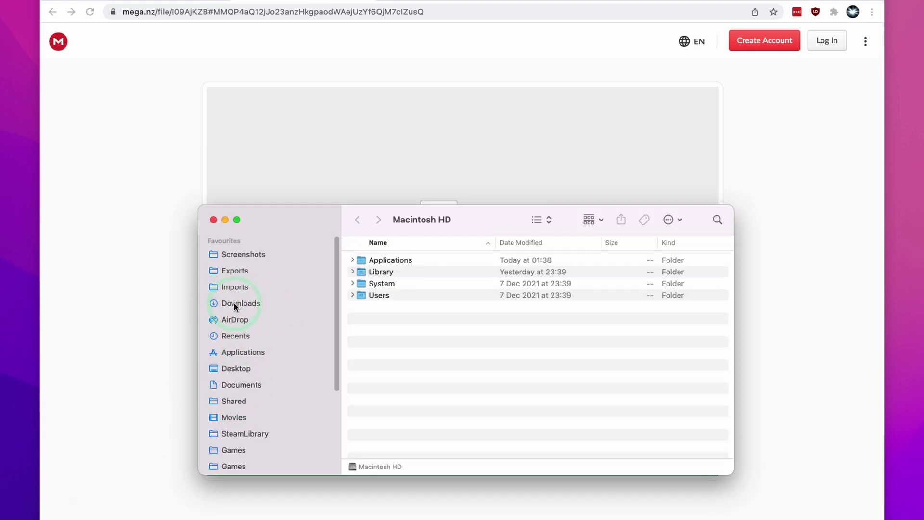
Confirm the Pokemon Uranium v1.2.4 installer is in Downloads, then close Finder
click(234, 303)
click(408, 261)
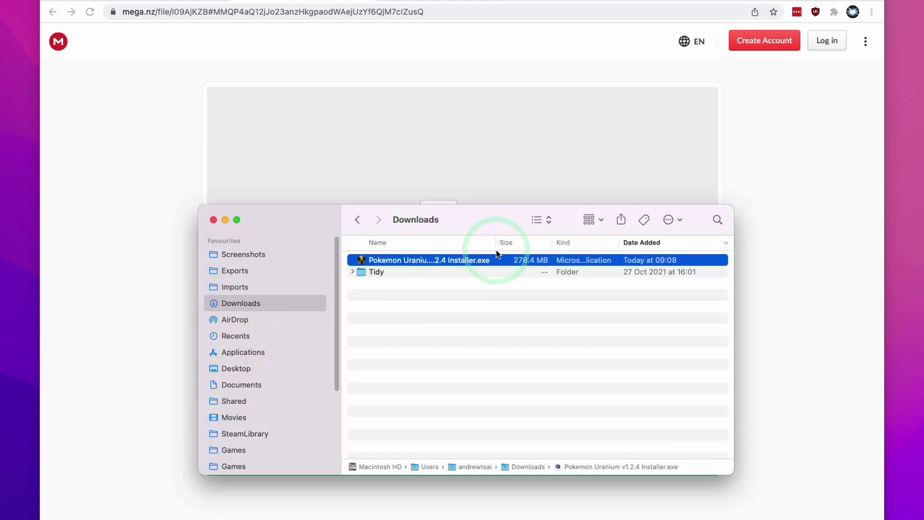
click(220, 219)
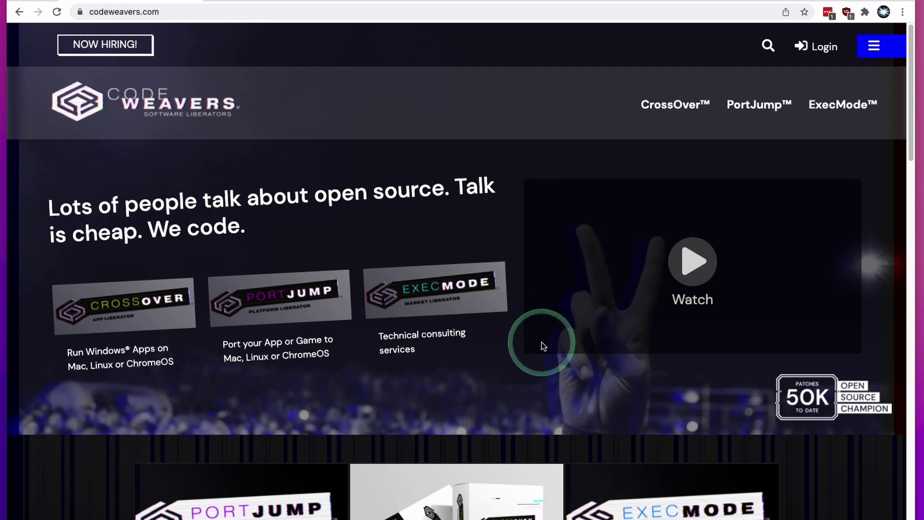
Apply promo code APPLEGAMINGWIKI in the CrossOver store, cutting CrossOver+ to £36.00
scroll(543, 346, down, 5)
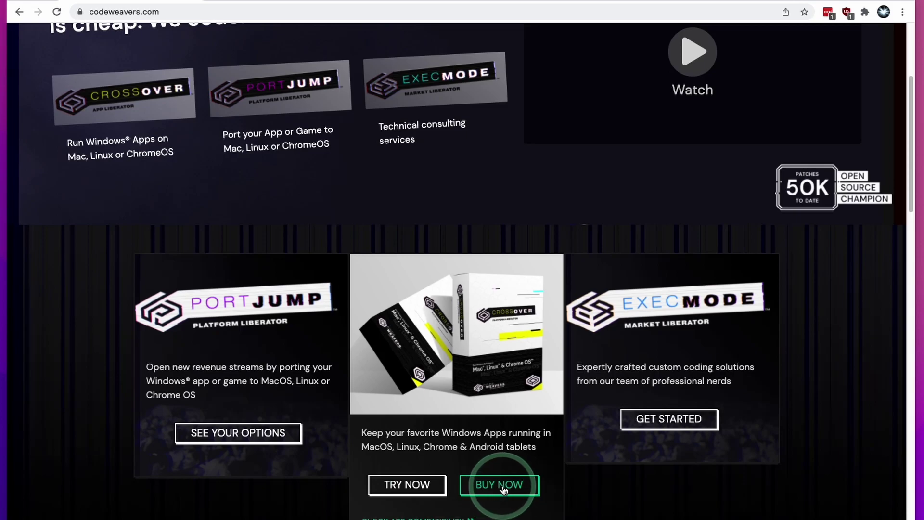
click(503, 486)
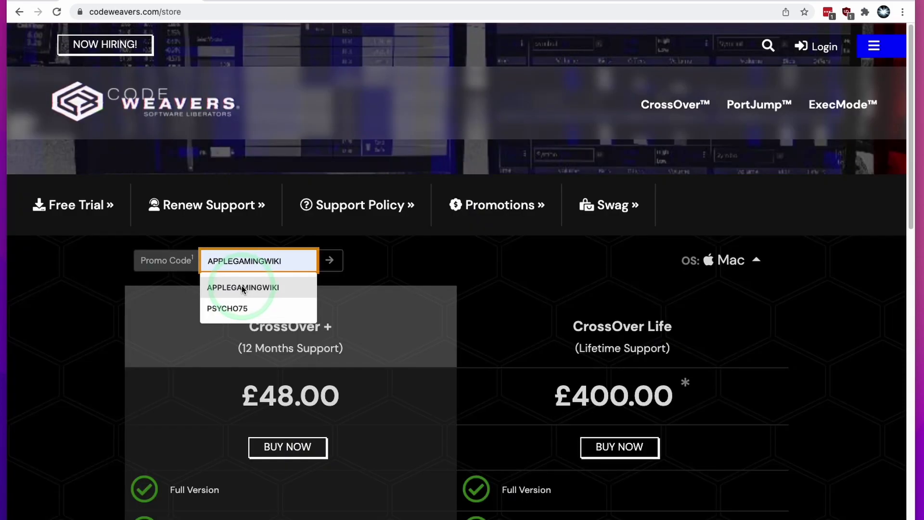
click(243, 287)
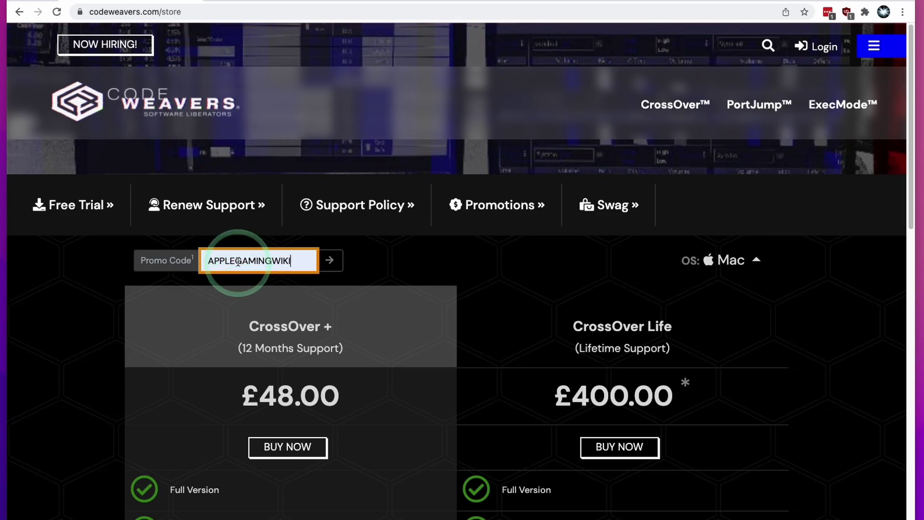
click(336, 266)
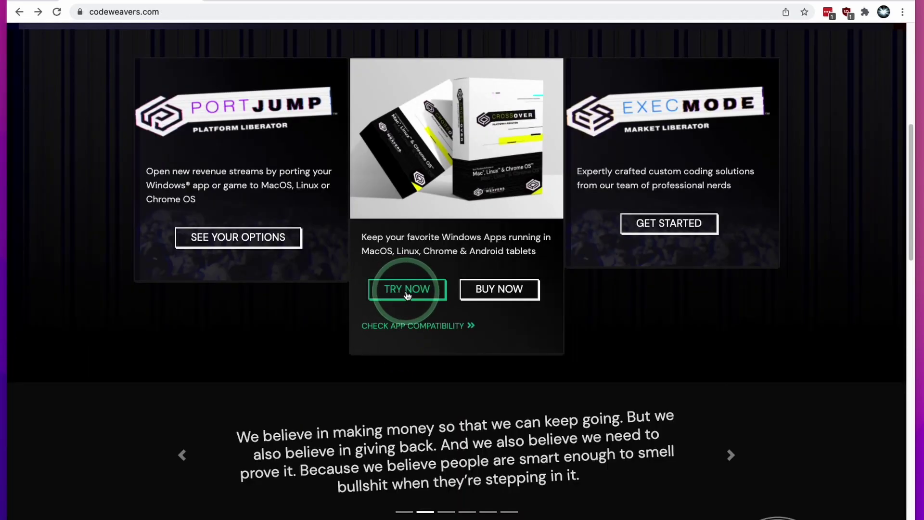
Download the free CrossOver 21.1.0 Mac trial from the trial form
click(406, 294)
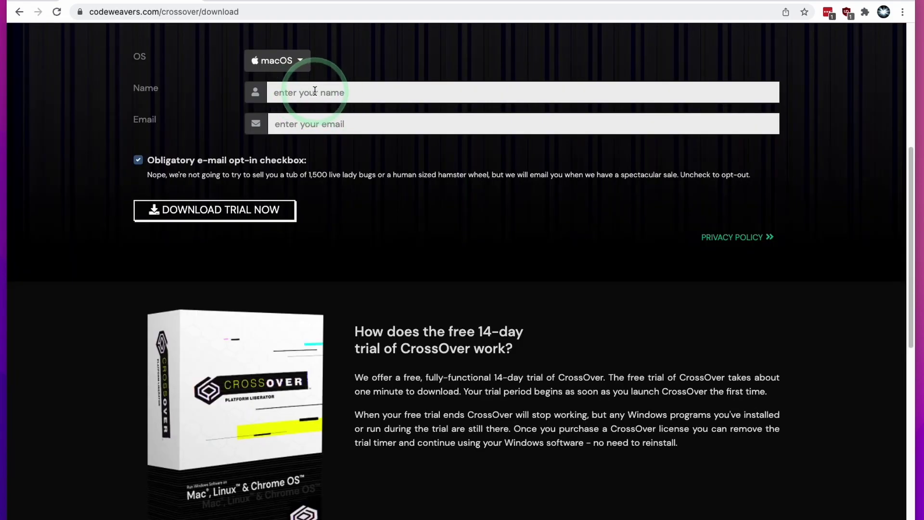
click(245, 221)
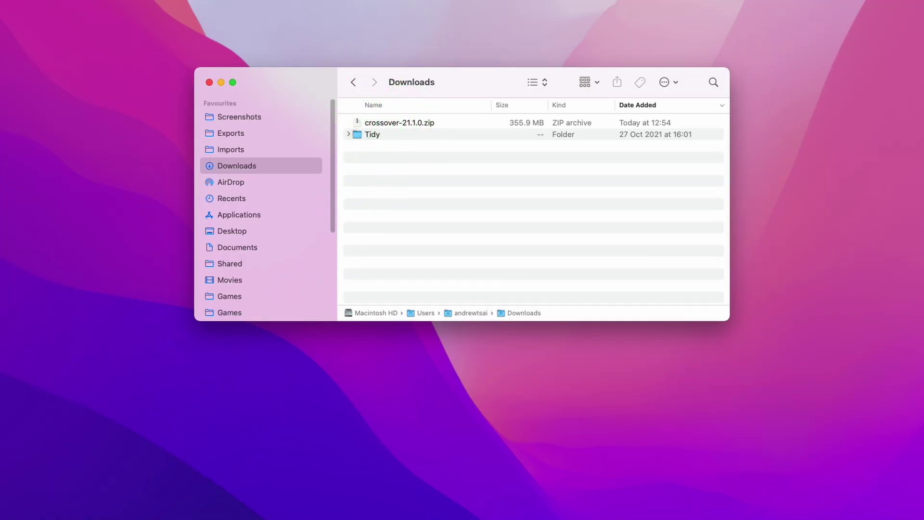
Unzip crossover-21.1.0.zip and move the CrossOver app into Applications
click(379, 127)
double_click(375, 124)
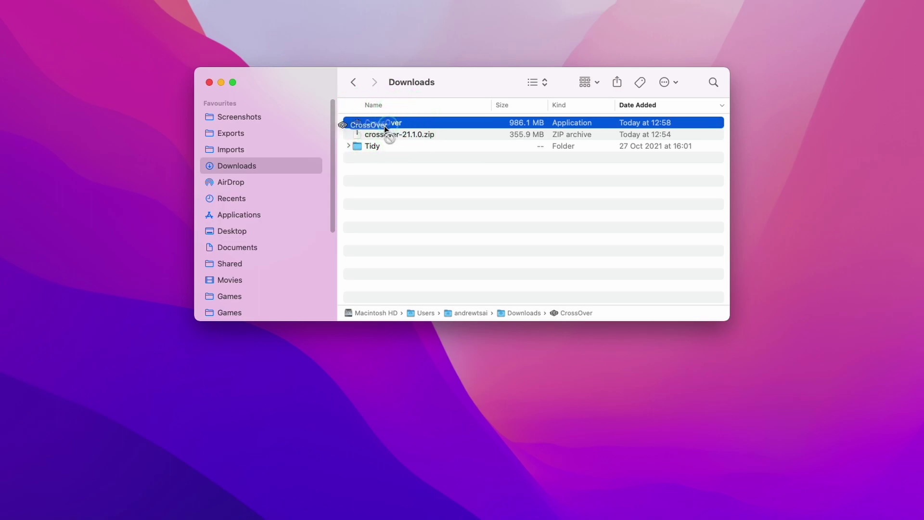
drag(384, 126, 273, 218)
key(shift+super+a)
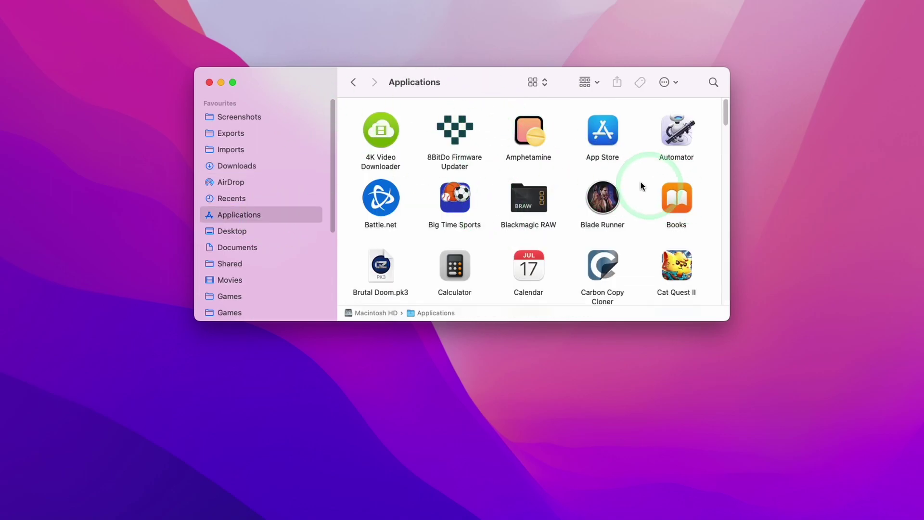
Launch CrossOver from the Applications folder
scroll(628, 177, down, 5)
click(601, 179)
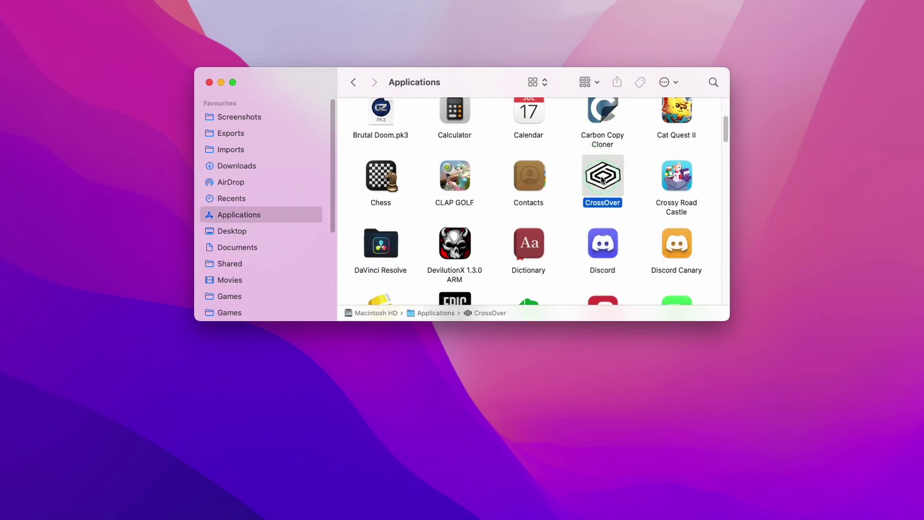
double_click(601, 179)
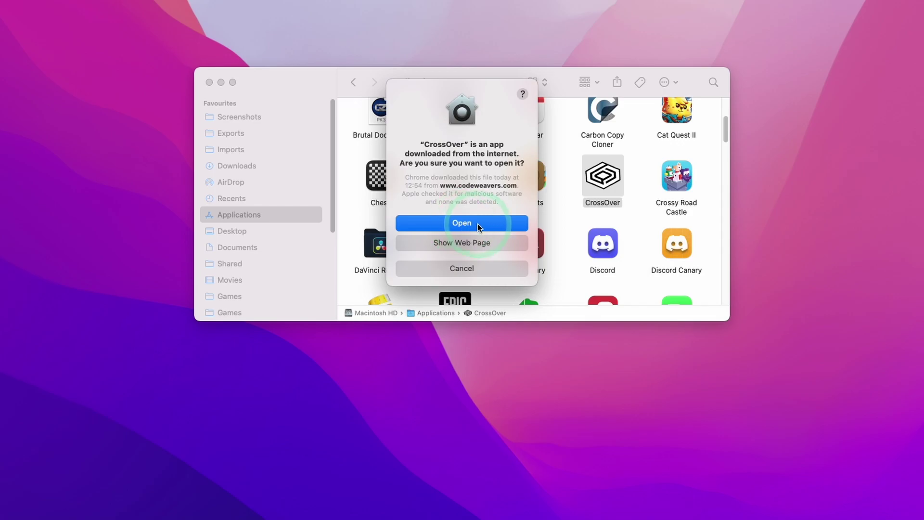
Allow CrossOver to open despite the internet warning and start the 14-day trial
click(478, 225)
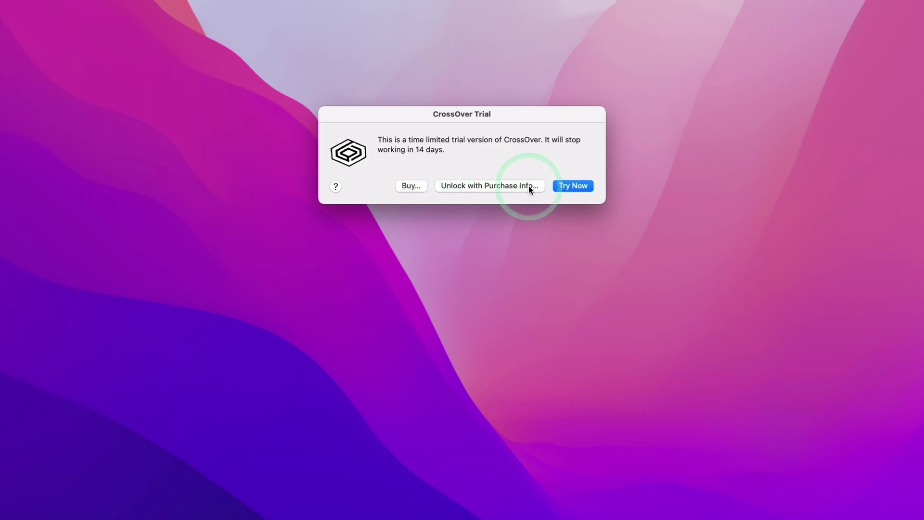
click(569, 187)
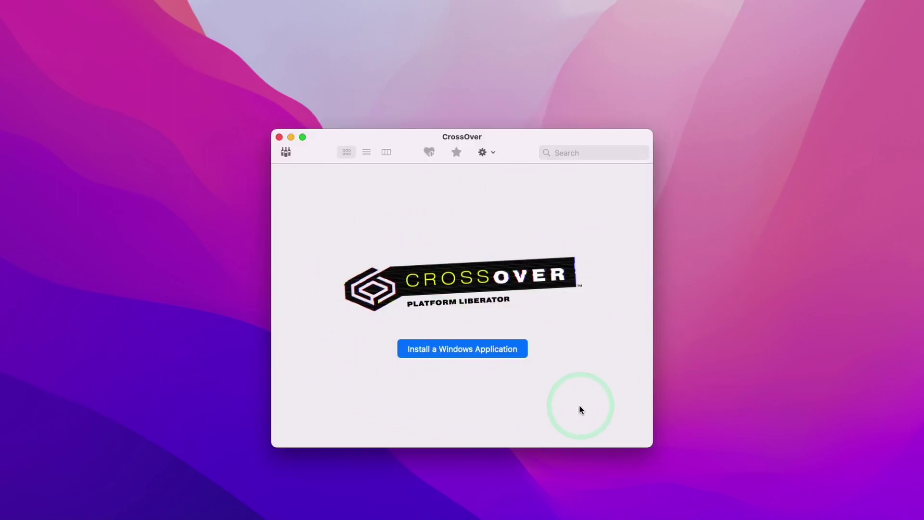
Choose Pokemon Uranium v1.2.4 Installer.exe from Downloads as the Windows installer source
click(439, 351)
click(436, 73)
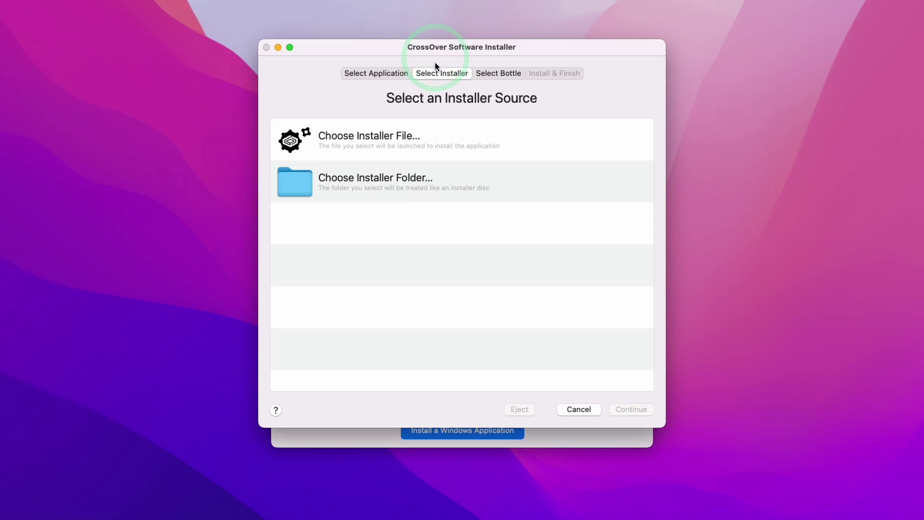
click(402, 140)
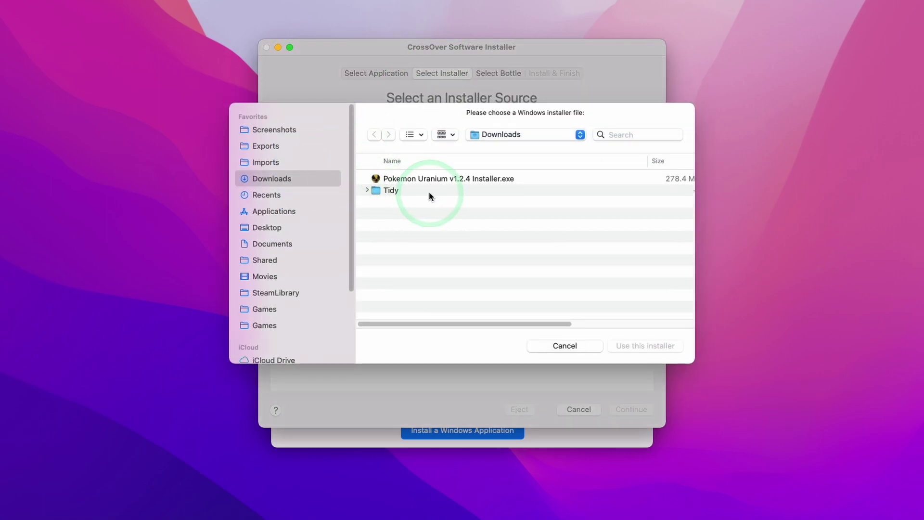
click(387, 179)
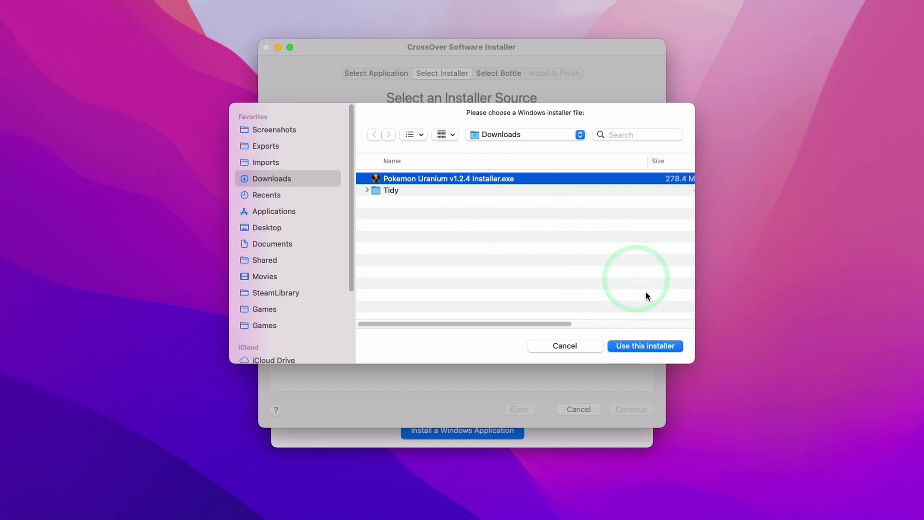
click(647, 346)
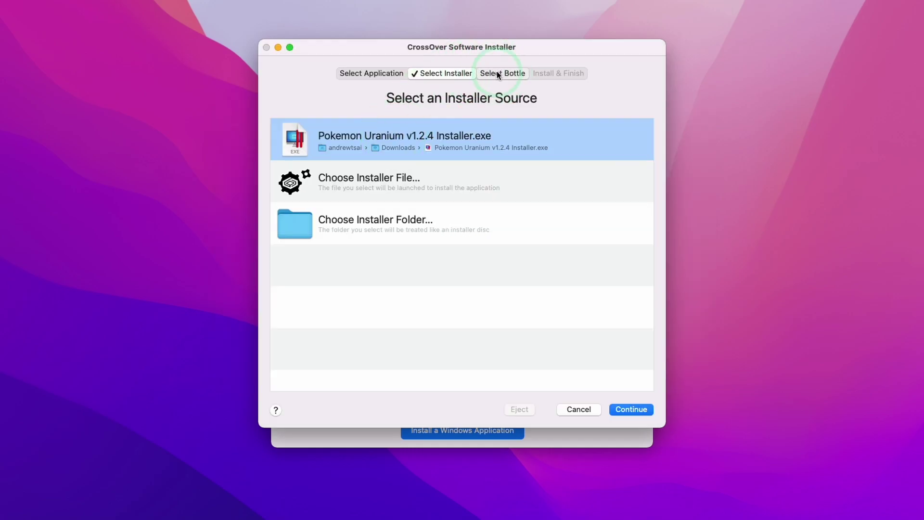
Create a new plain Windows 7 bottle named 'Pokemon Uranium'
click(497, 73)
click(395, 213)
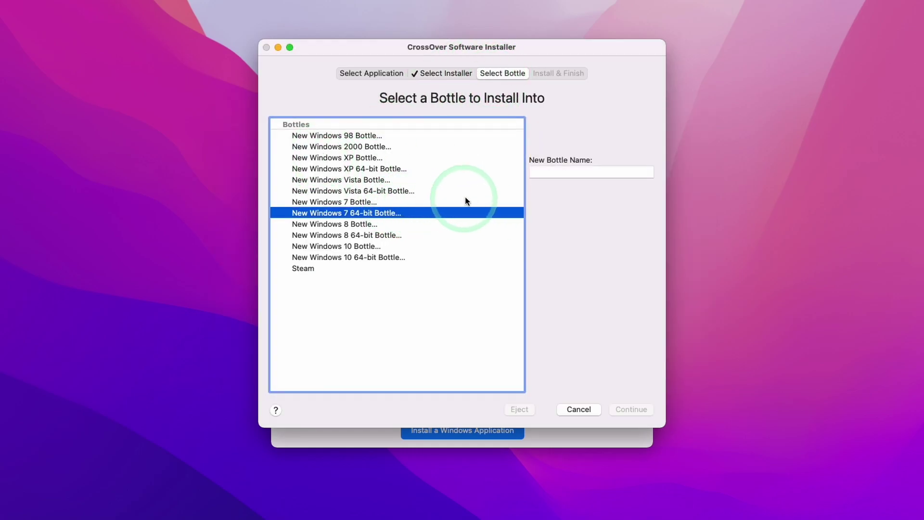
click(553, 172)
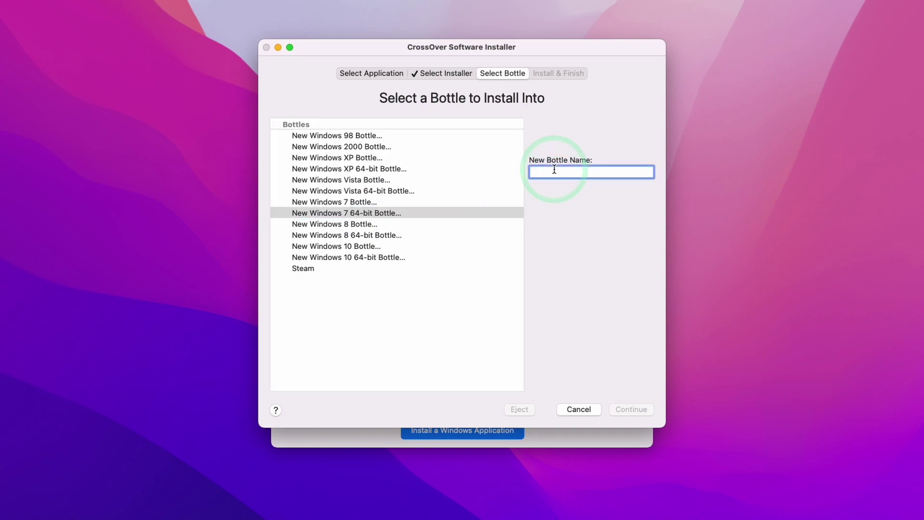
text(Pokemon )
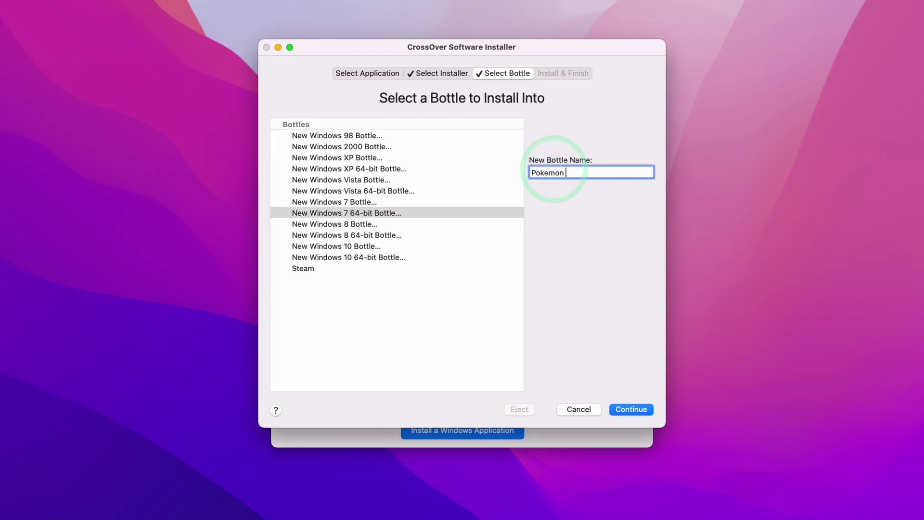
text(Uranium)
click(462, 212)
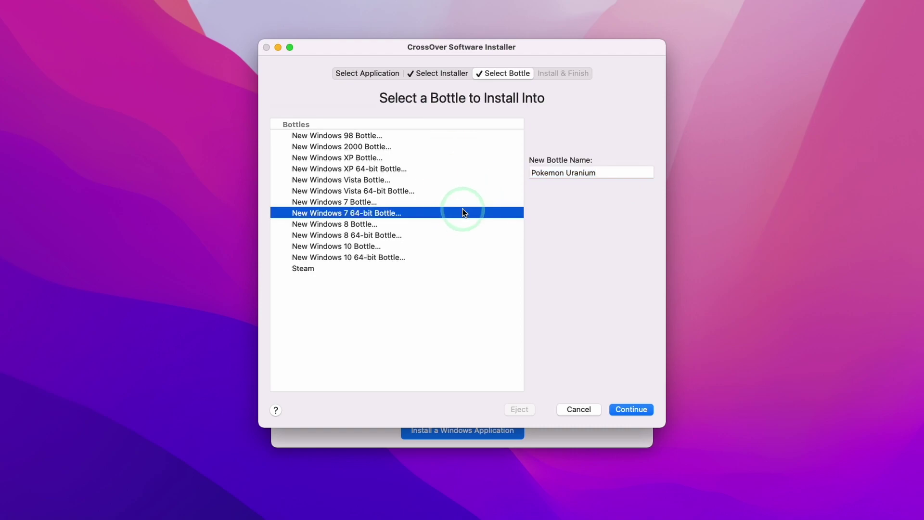
click(356, 203)
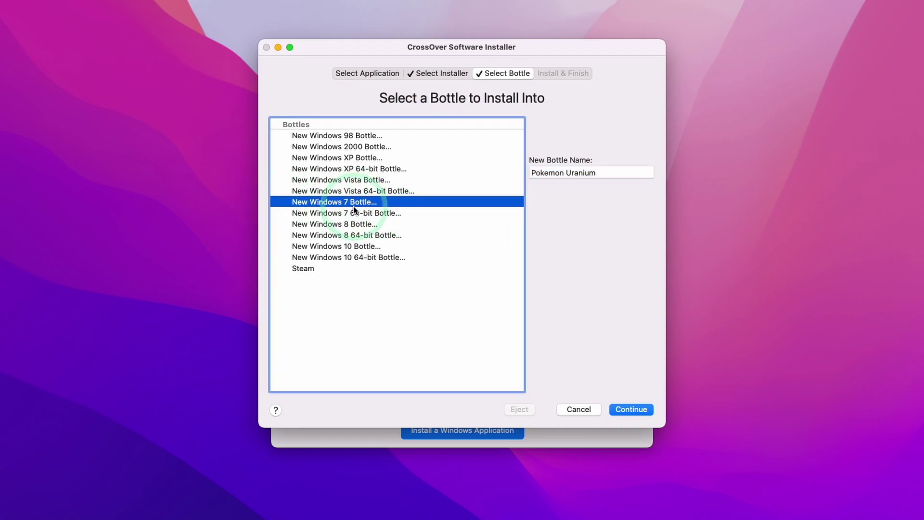
click(354, 212)
click(392, 202)
Continue with the unlisted application profile to the ready-to-install summary
click(625, 409)
click(318, 270)
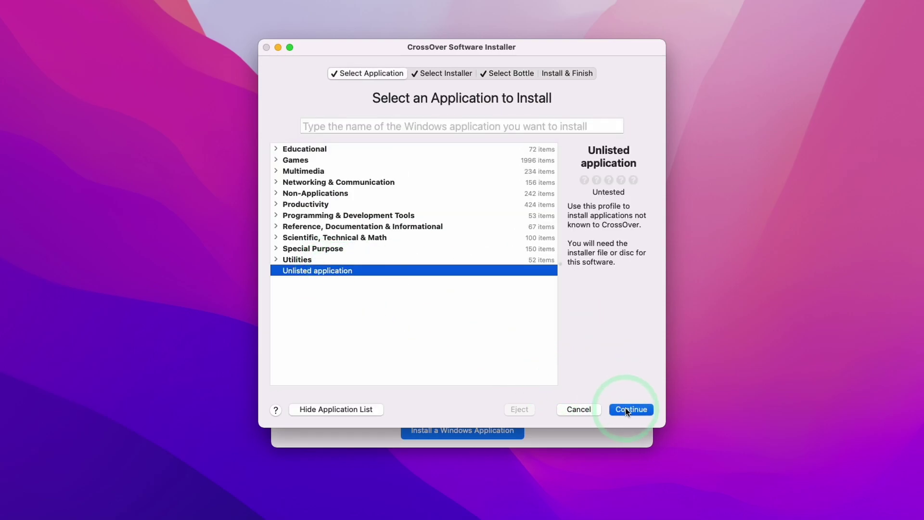
click(625, 408)
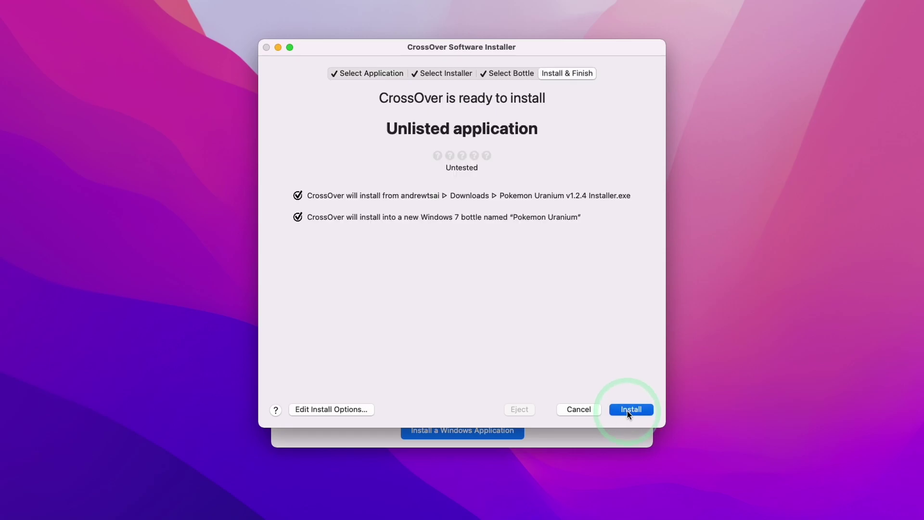
Install Pokemon Uranium 1.2.4 with English as the installer language and the default components
click(627, 411)
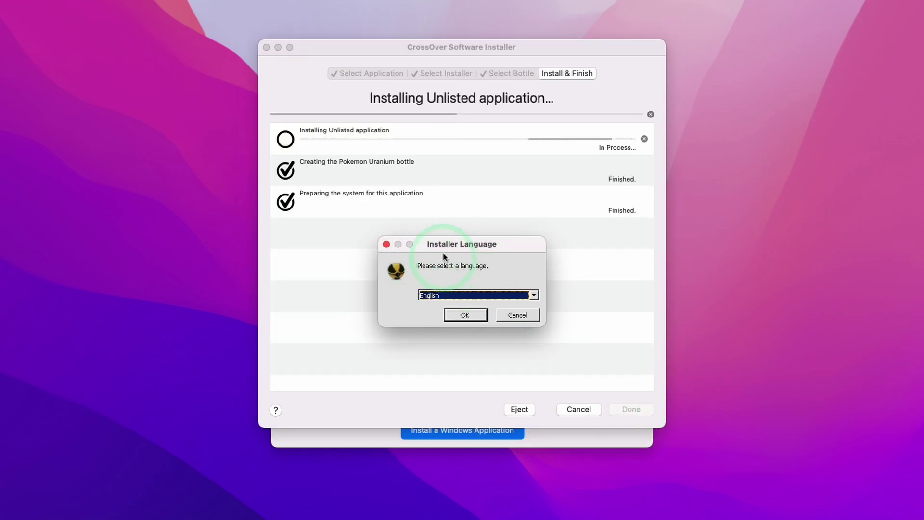
click(458, 315)
click(529, 382)
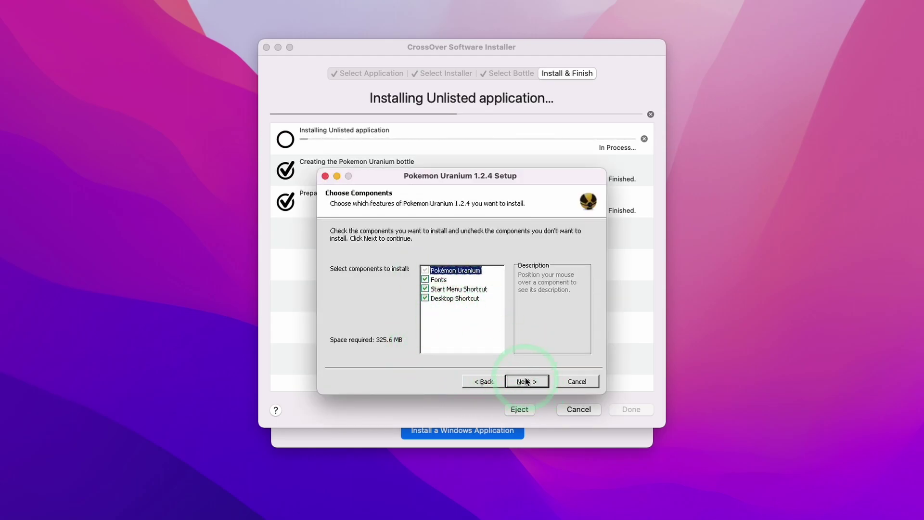
click(526, 381)
click(527, 382)
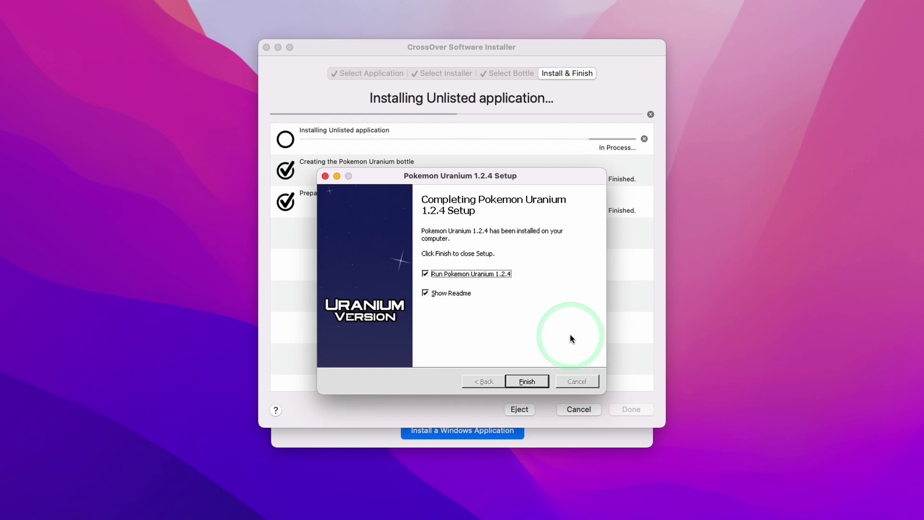
Finish setup without showing the readme and close the game that launched afterwards
click(438, 293)
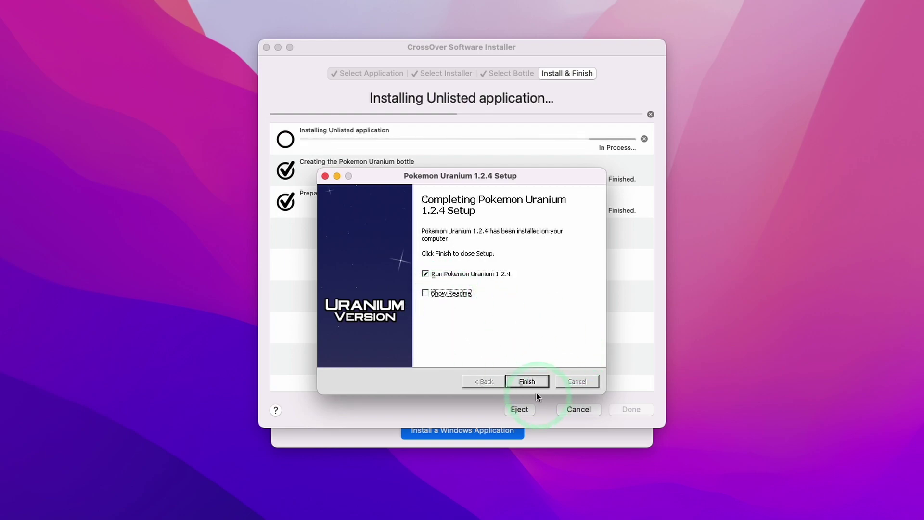
click(527, 380)
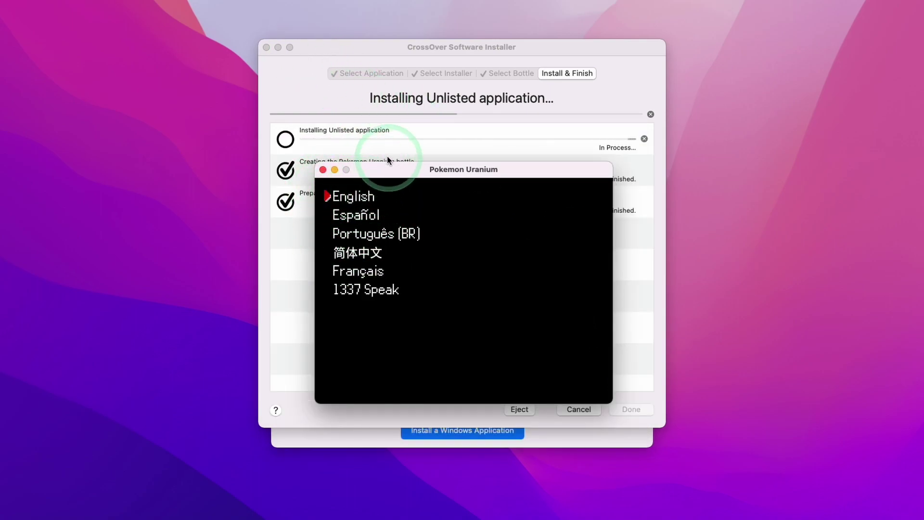
click(323, 170)
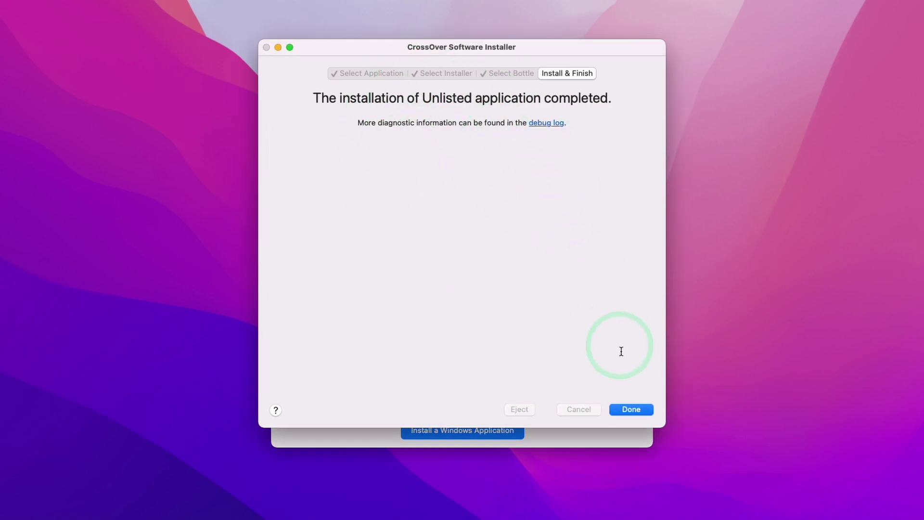
Launch Pokemon Uranium from the Pokemon Uranium bottle in CrossOver's Bottles list
click(631, 409)
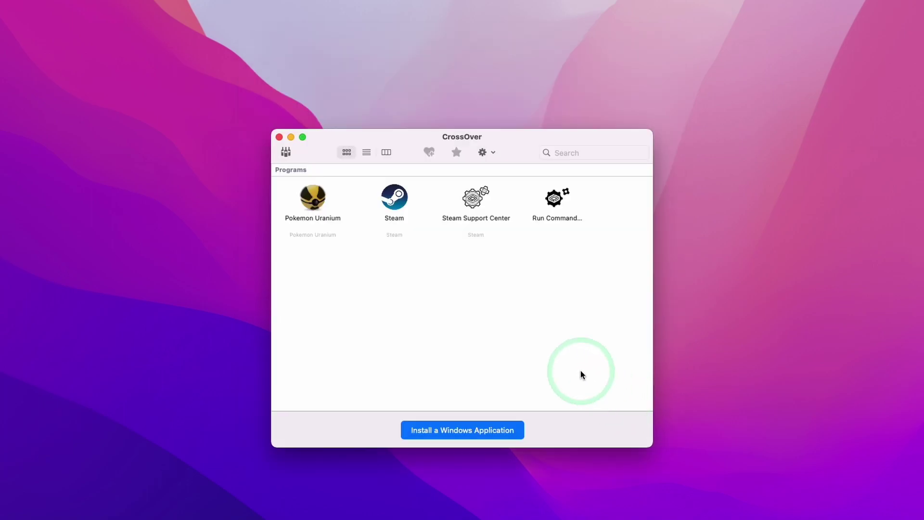
click(308, 190)
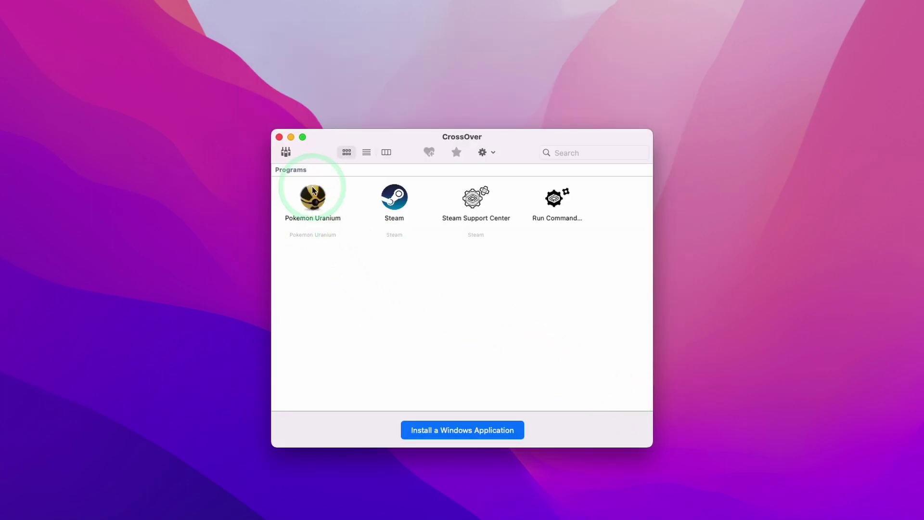
click(286, 152)
click(298, 217)
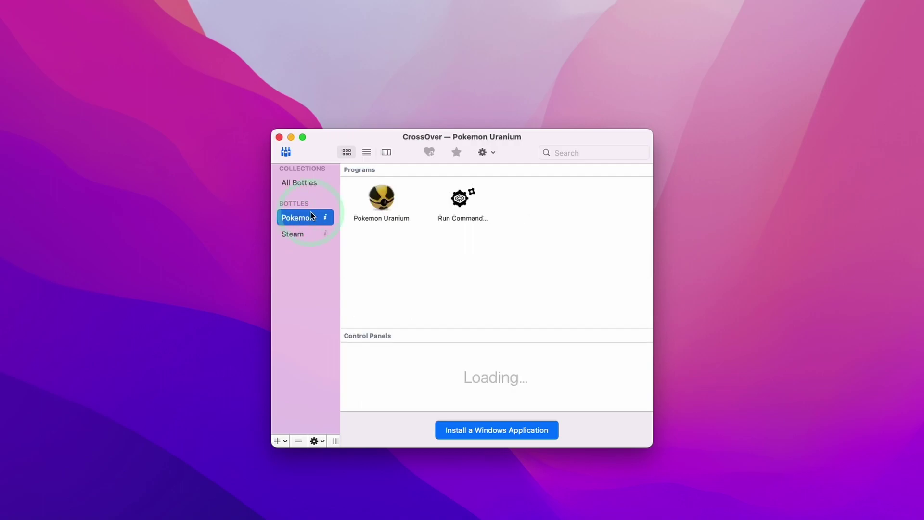
click(368, 208)
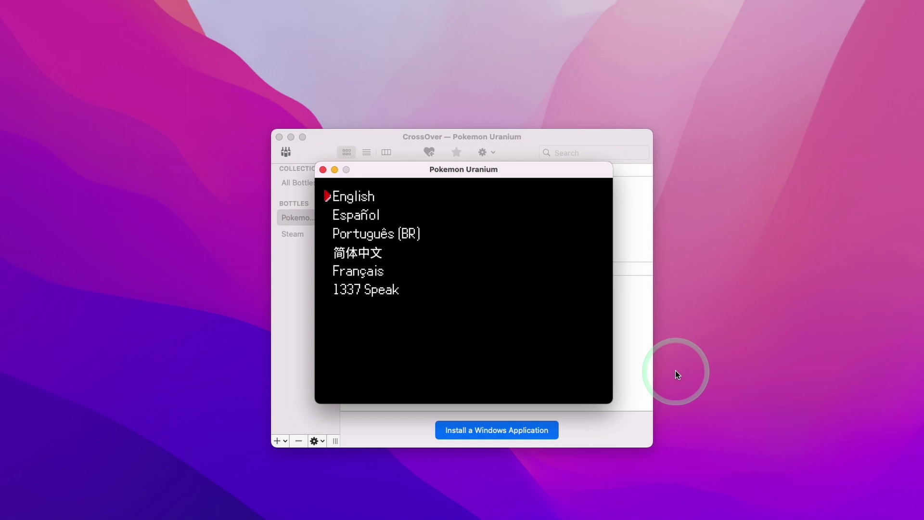
Choose English as the game language and adjust the system volume down and back up
key(Return)
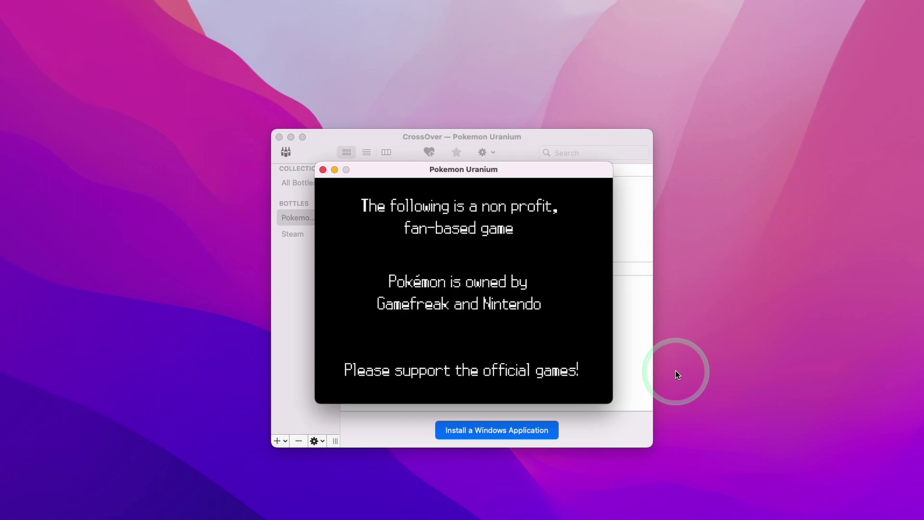
key(XF86AudioLowerVolume)
key(XF86AudioLowerVolume)
key(XF86AudioLowerVolume)
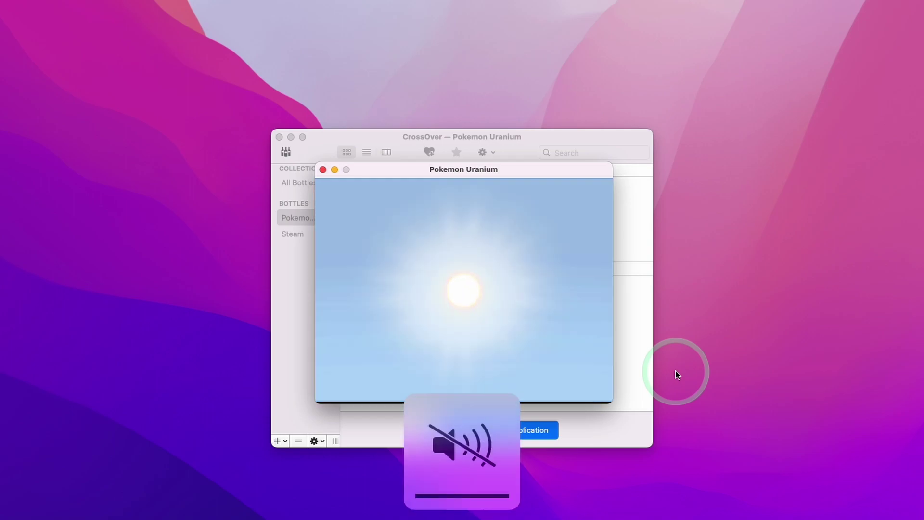
key(XF86AudioRaiseVolume)
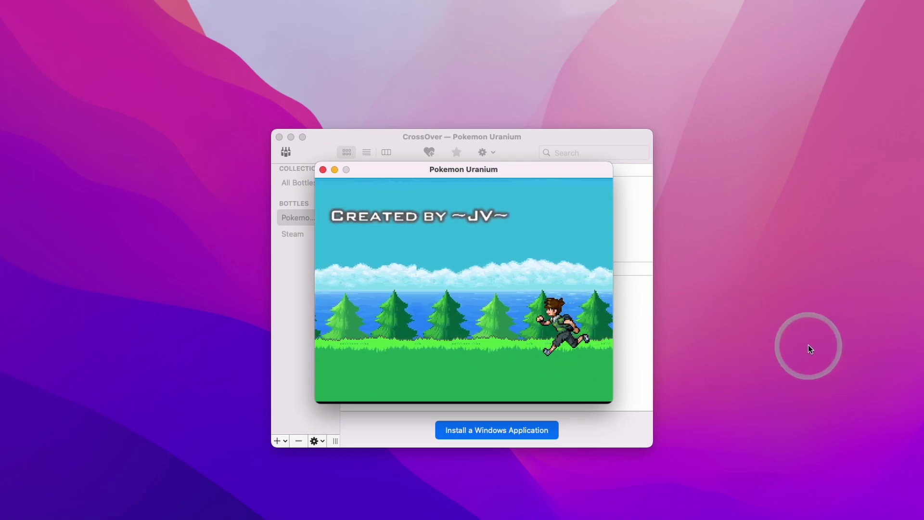
Skip the intro, go through the game Options, and switch Screen Size from fullscreen to L
key(Return)
key(Down)
key(Down)
key(Down)
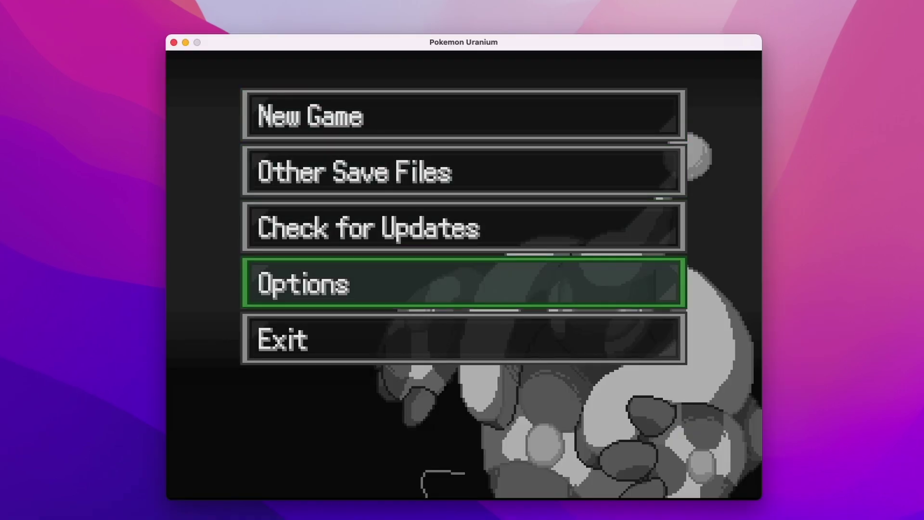
key(Return)
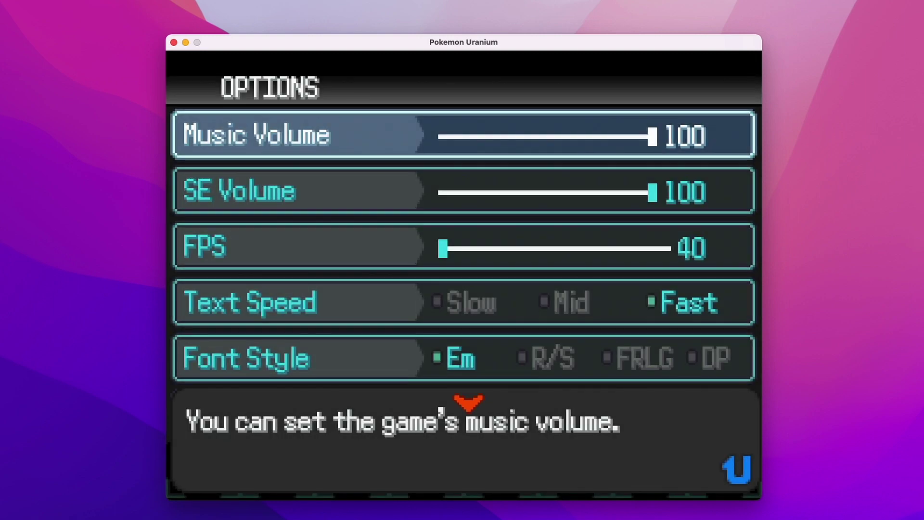
key(Down)
key(Down)
key(Down)
key(Down)
key(Down)
key(Down)
key(Down)
key(Down)
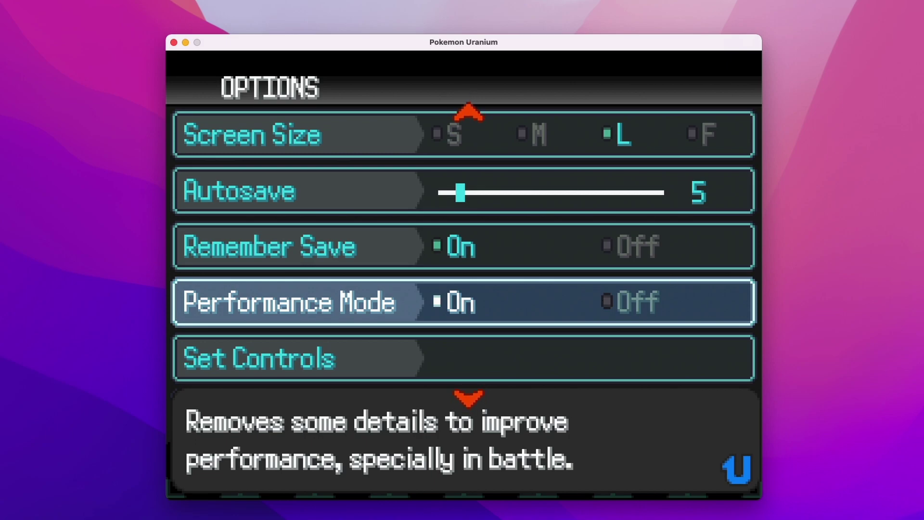
key(Down)
key(Down)
key(Down)
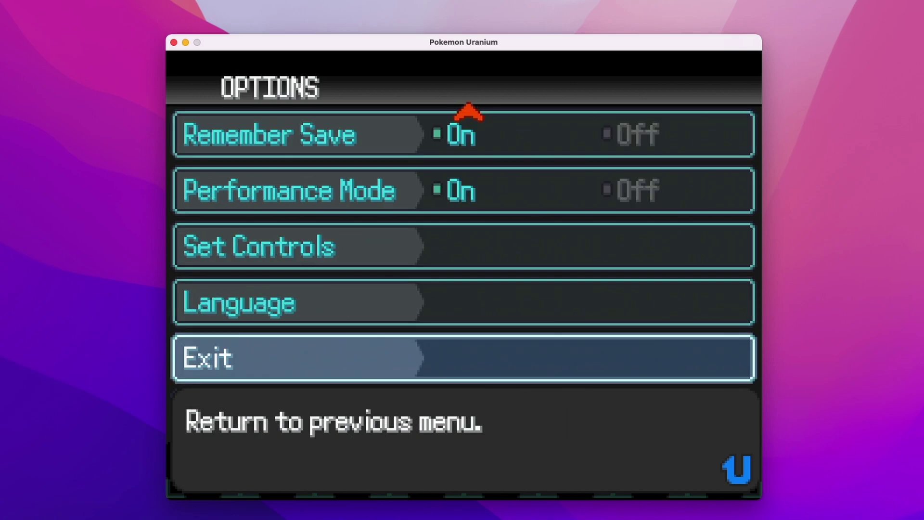
key(Down)
key(Down)
key(Down)
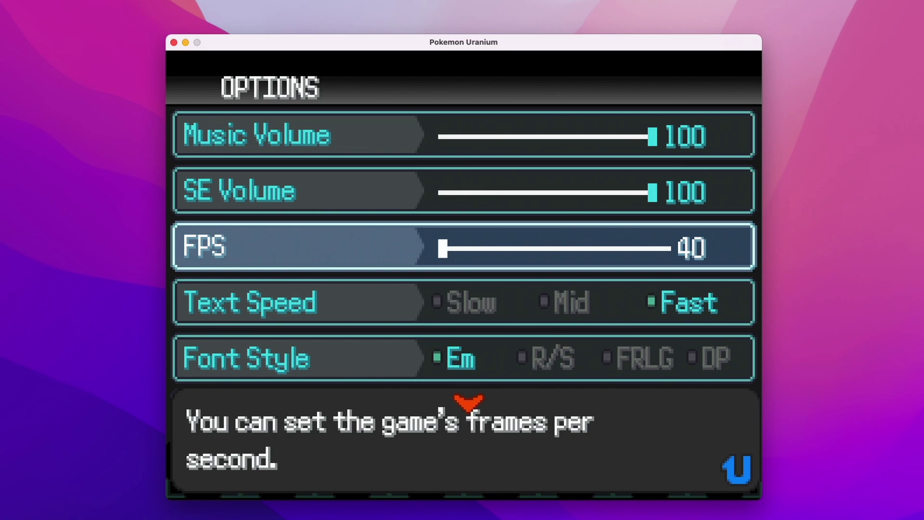
key(Down)
key(Down)
key(Down)
key(Down)
key(Down)
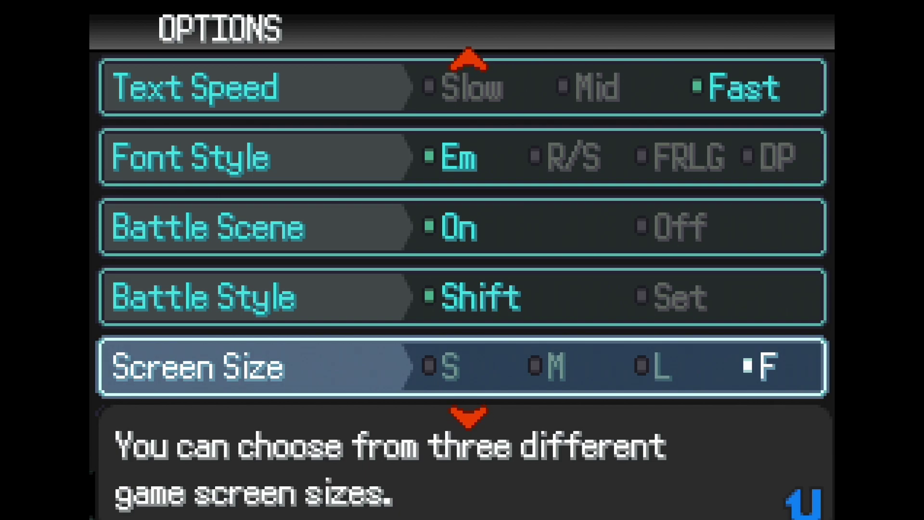
key(Left)
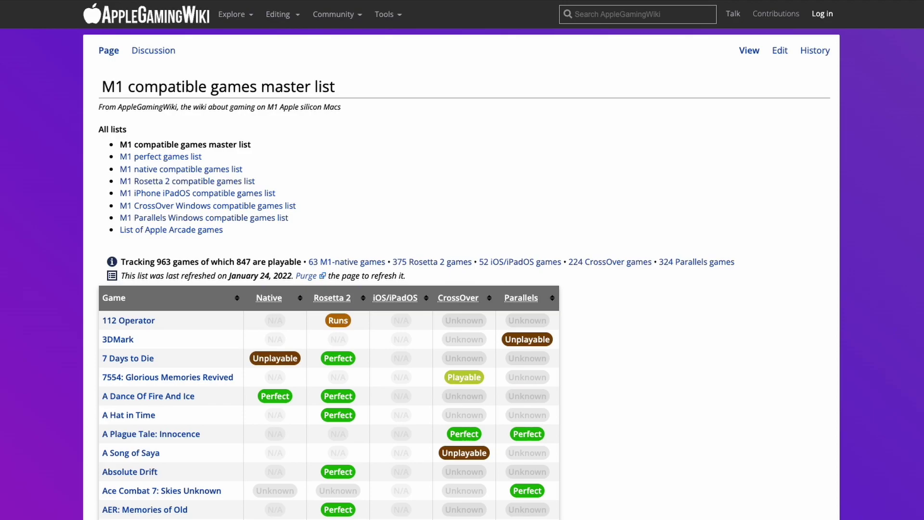
Scroll the AppleGamingWiki M1 compatible games table from the start down to the D titles
scroll(462, 289, down, 10)
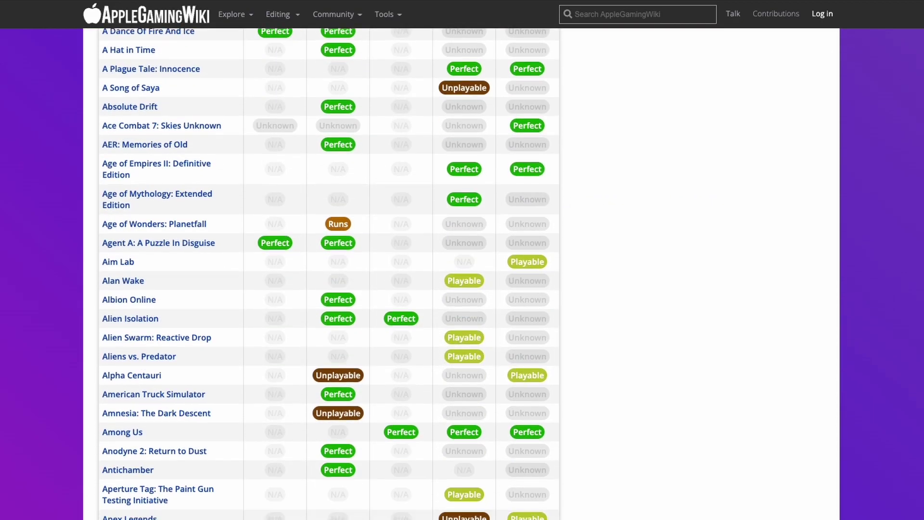
scroll(329, 275, down, 12)
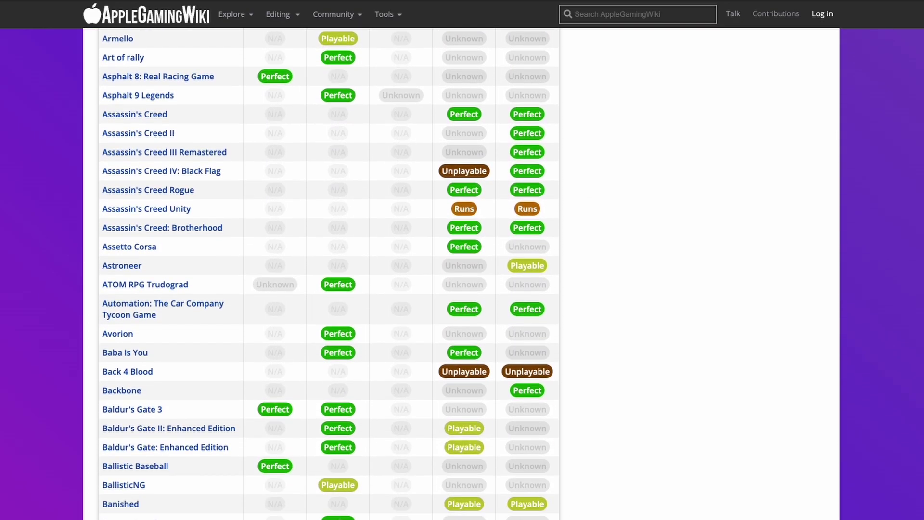
scroll(328, 274, down, 3)
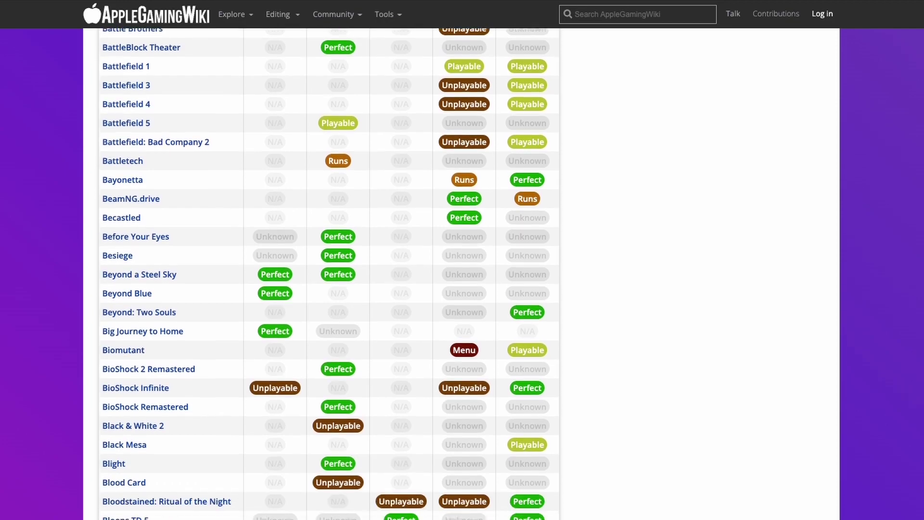
scroll(329, 275, down, 12)
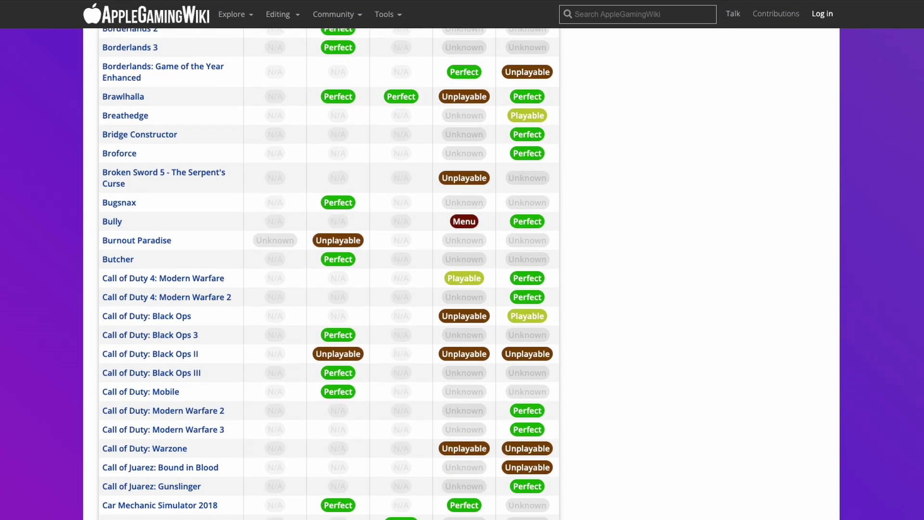
scroll(329, 275, down, 12)
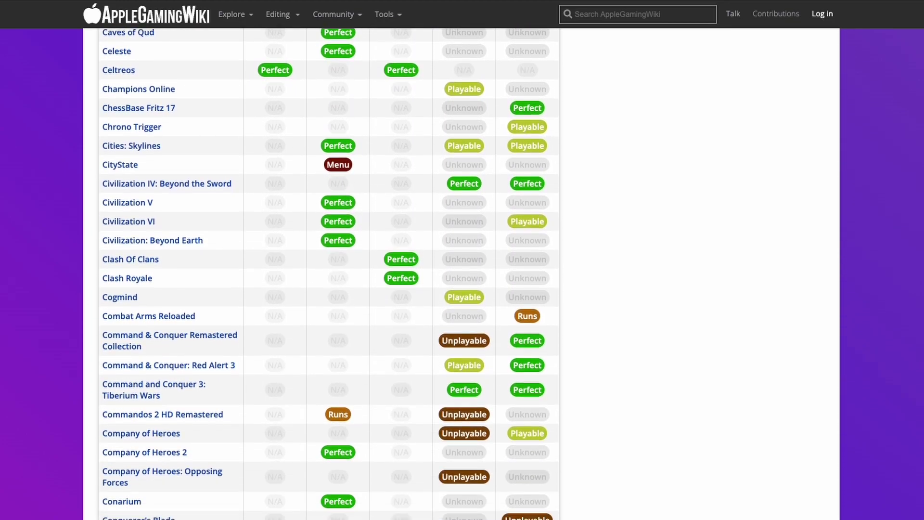
scroll(328, 274, down, 12)
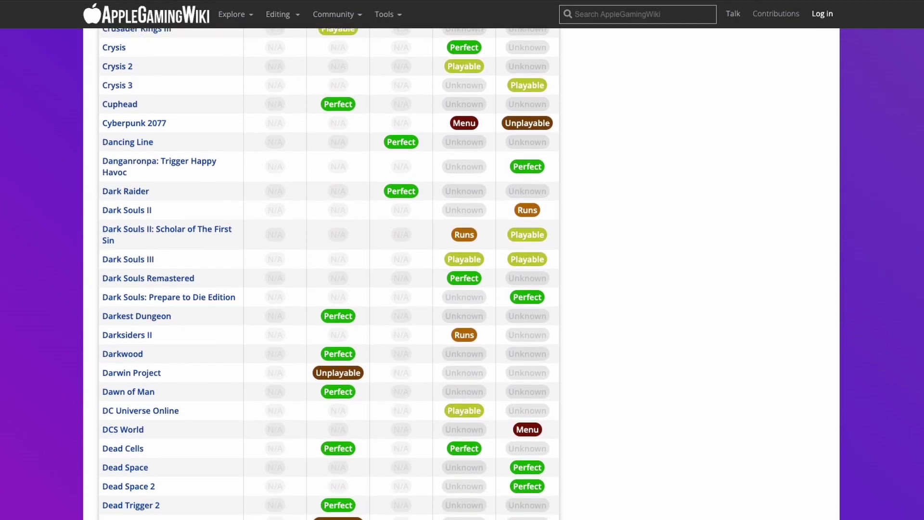
scroll(328, 274, down, 12)
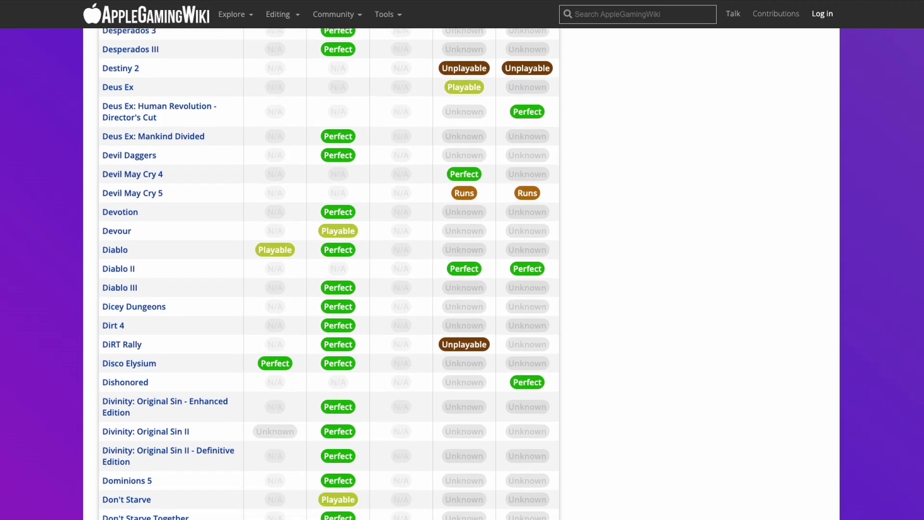